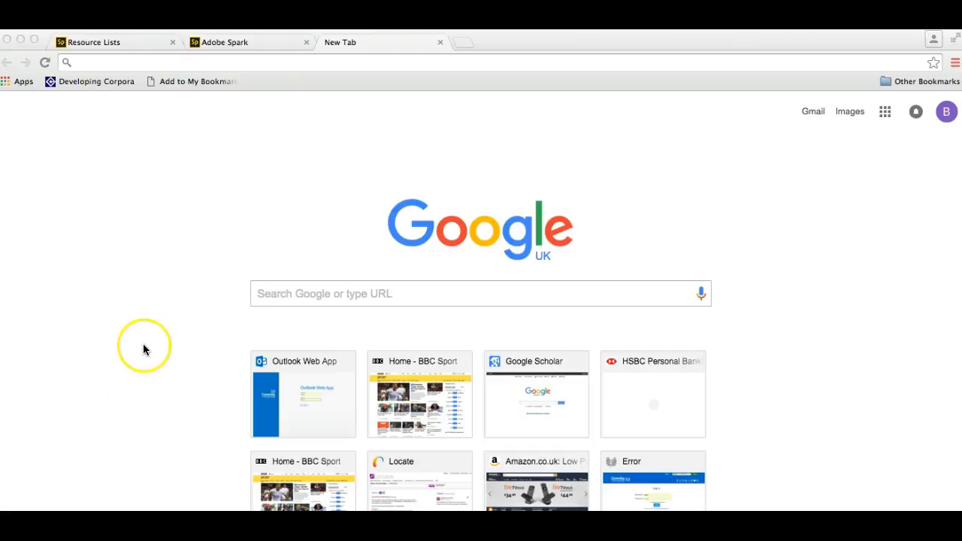
Step: Search the web for "sketch engine open" and open the Open corpora page of Sketch Engine
left_click(97, 67)
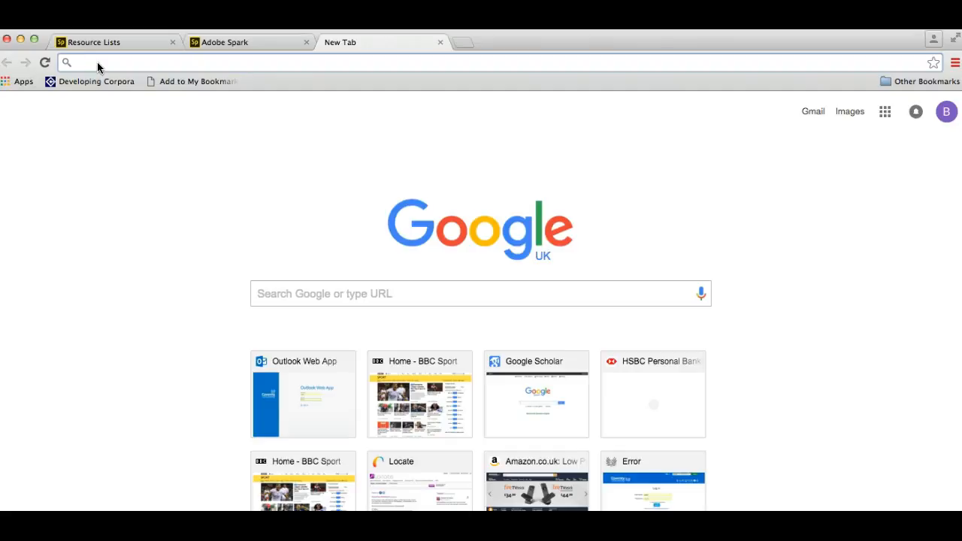
left_click(97, 63)
type("sketch engine open")
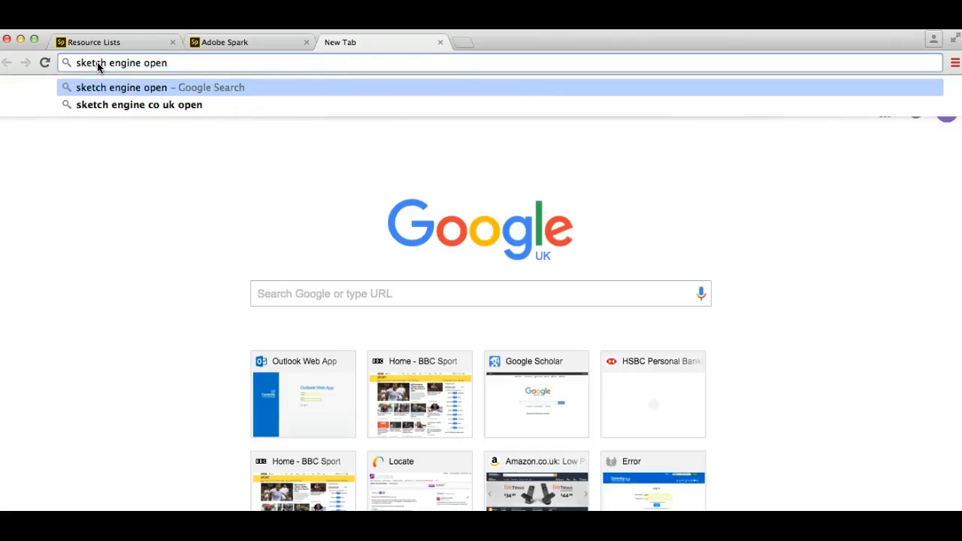
key("Return")
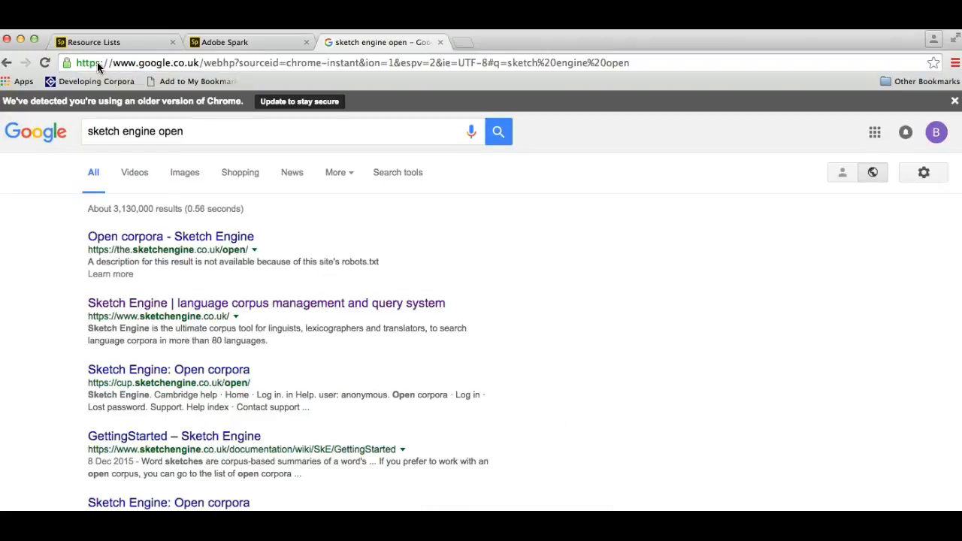
left_click(129, 237)
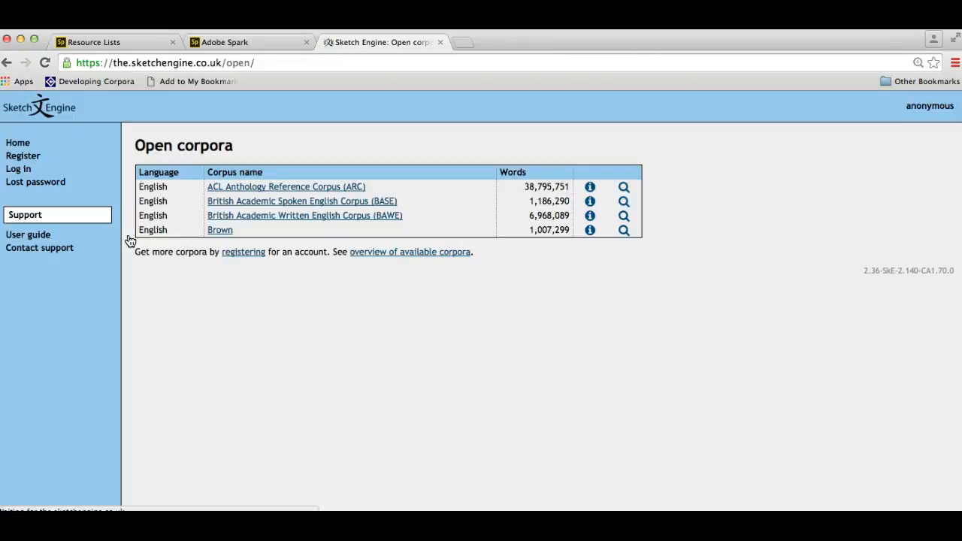
Step: Open the British Academic Written English Corpus (BAWE) from the list of open corpora
left_click(240, 306)
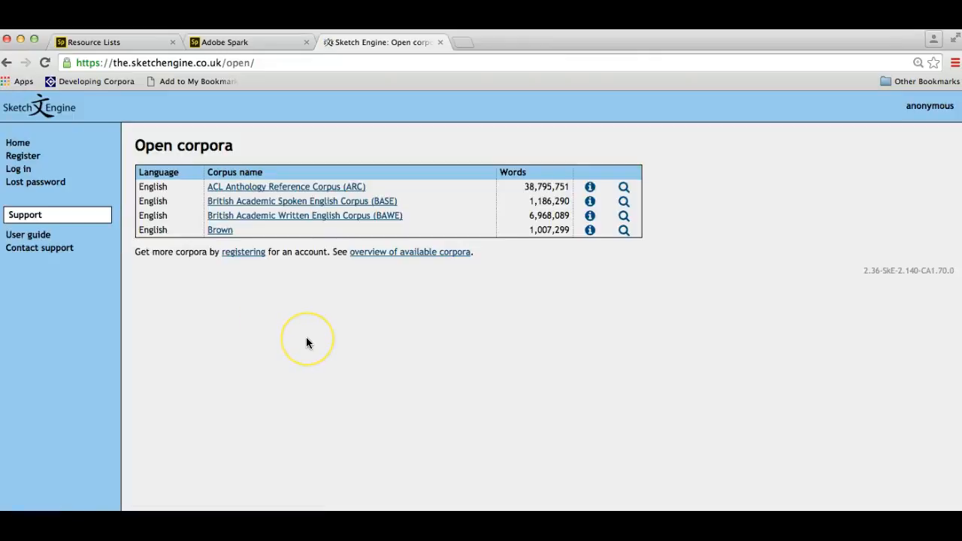
scroll(306, 342, "up", 5)
scroll(306, 337, "up", 2)
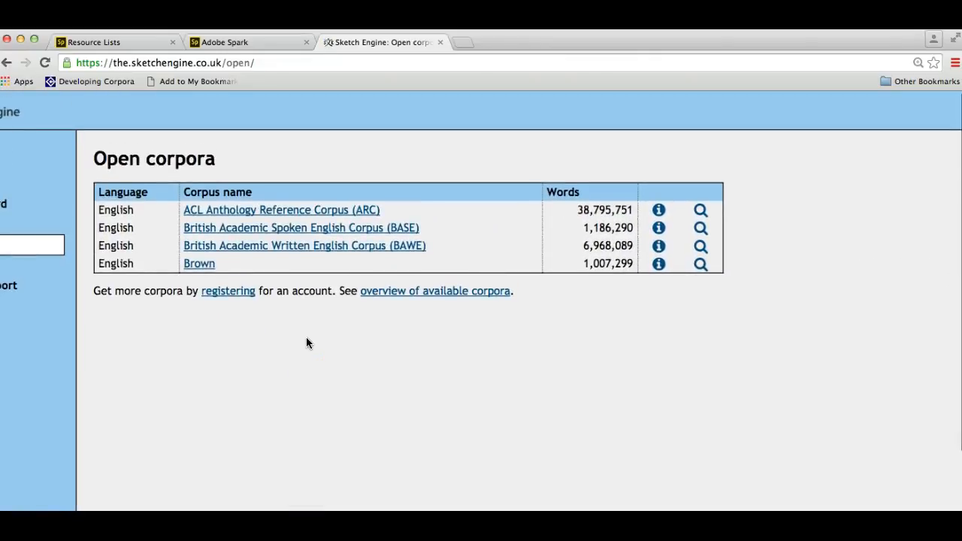
left_click(266, 251)
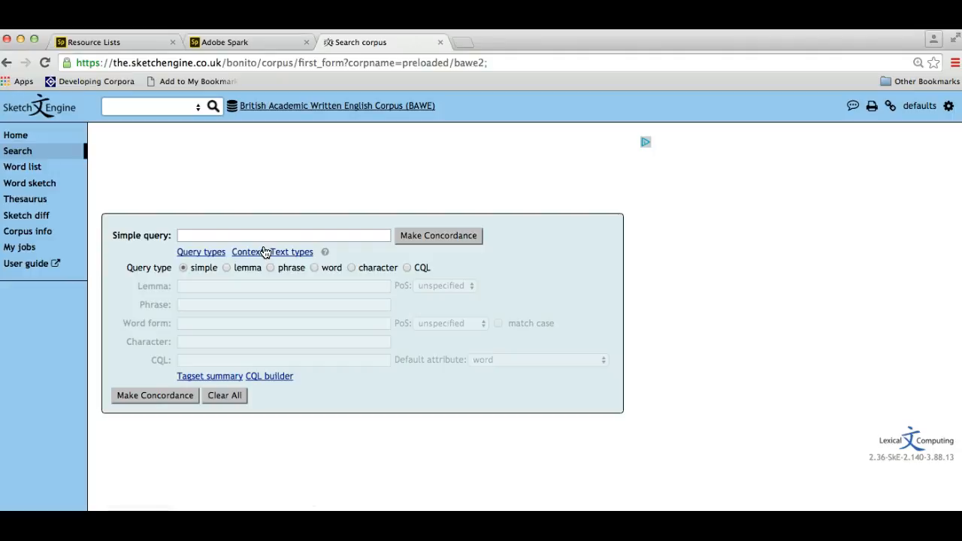
Step: Display the query types in the corpus search form and set the query type to CQL
scroll(276, 290, "down", 1)
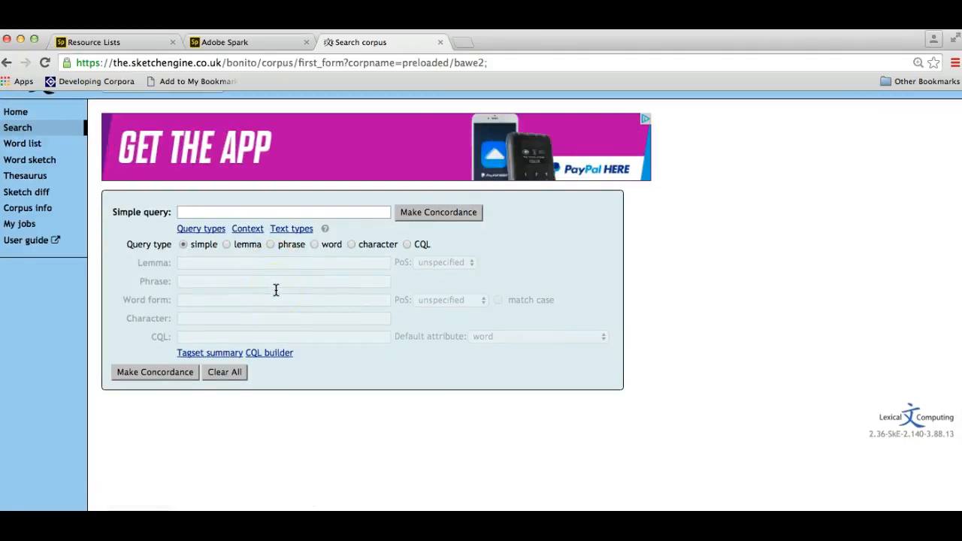
left_click(307, 275)
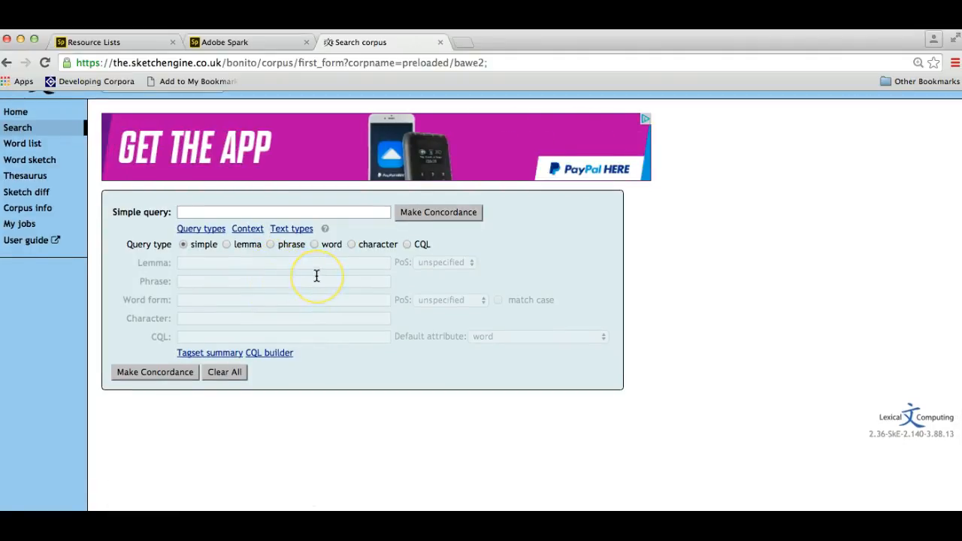
scroll(317, 276, "up", 3)
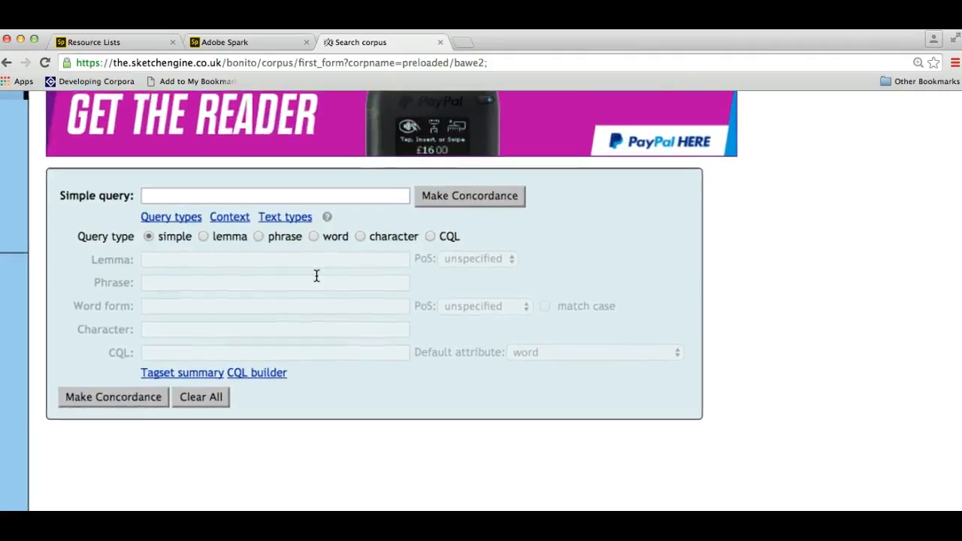
scroll(317, 276, "up", 2)
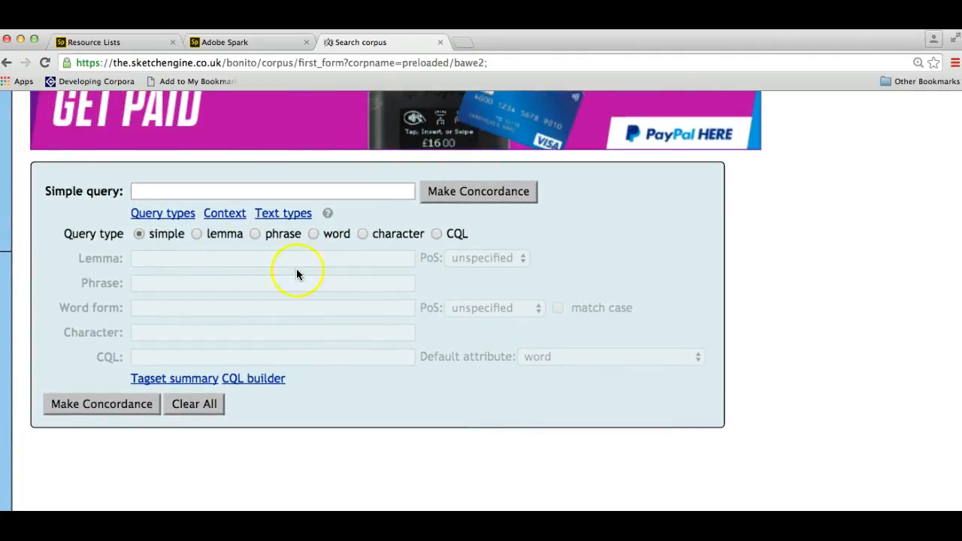
left_click(161, 214)
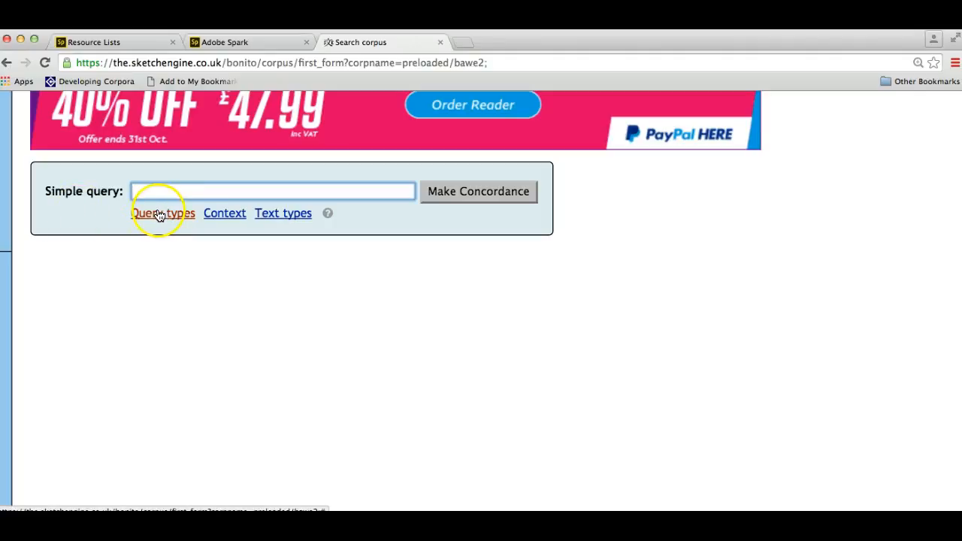
left_click(160, 216)
left_click(160, 215)
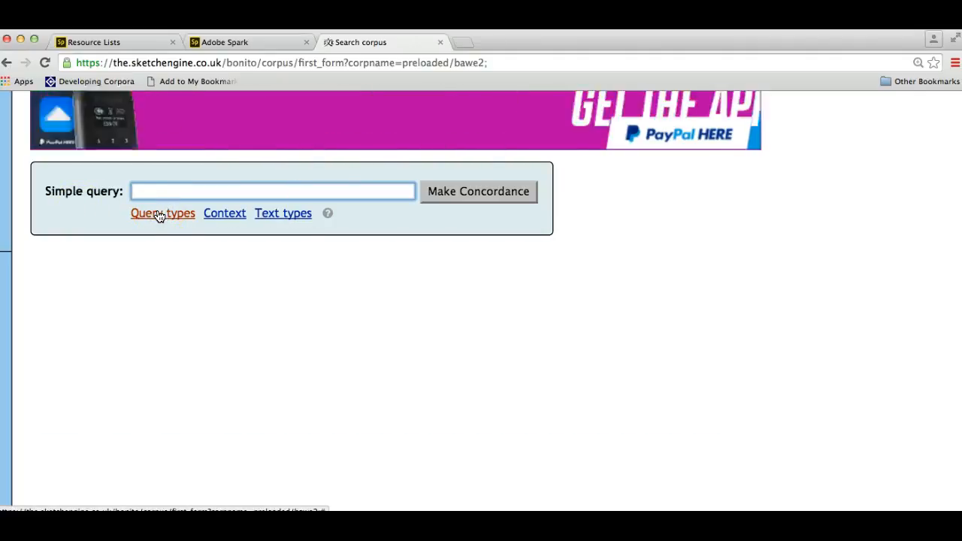
left_click(160, 215)
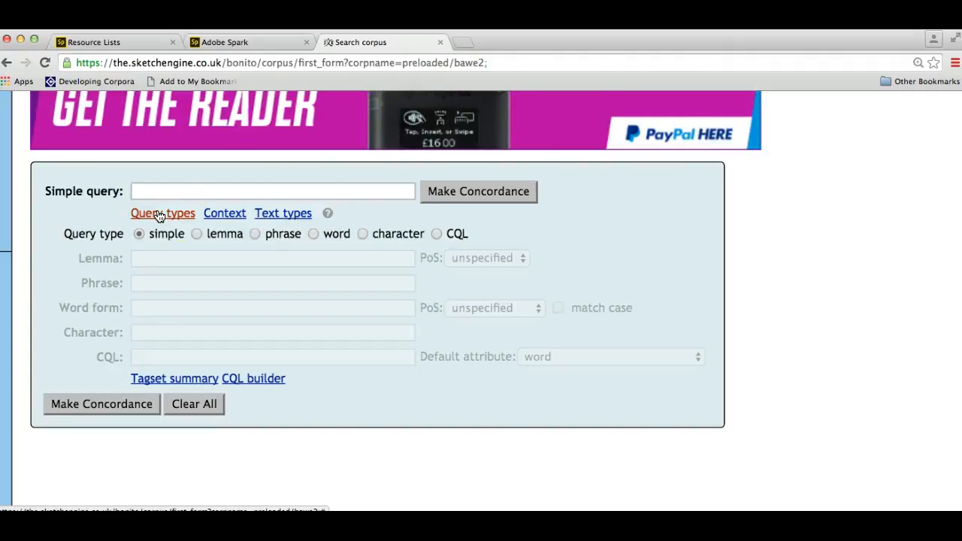
left_click(437, 235)
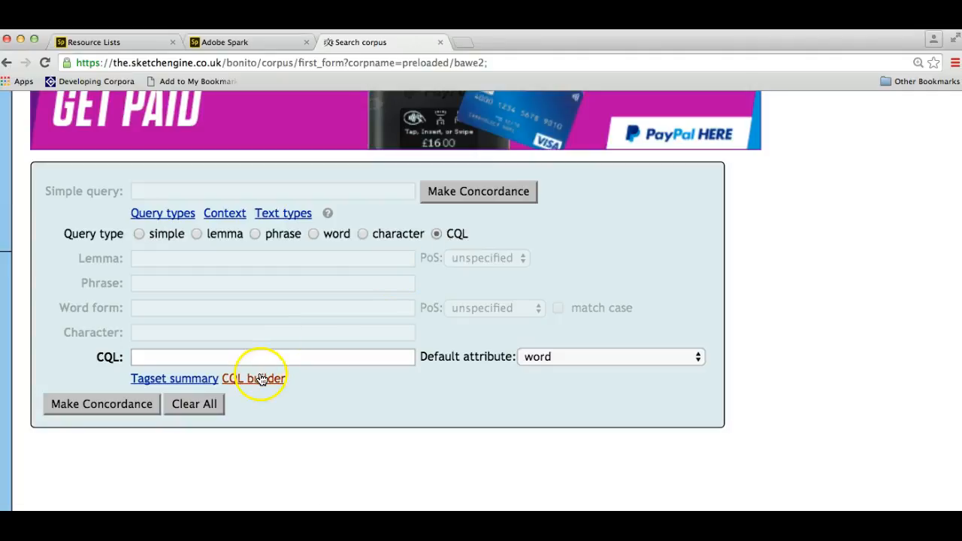
scroll(268, 356, "up", 3)
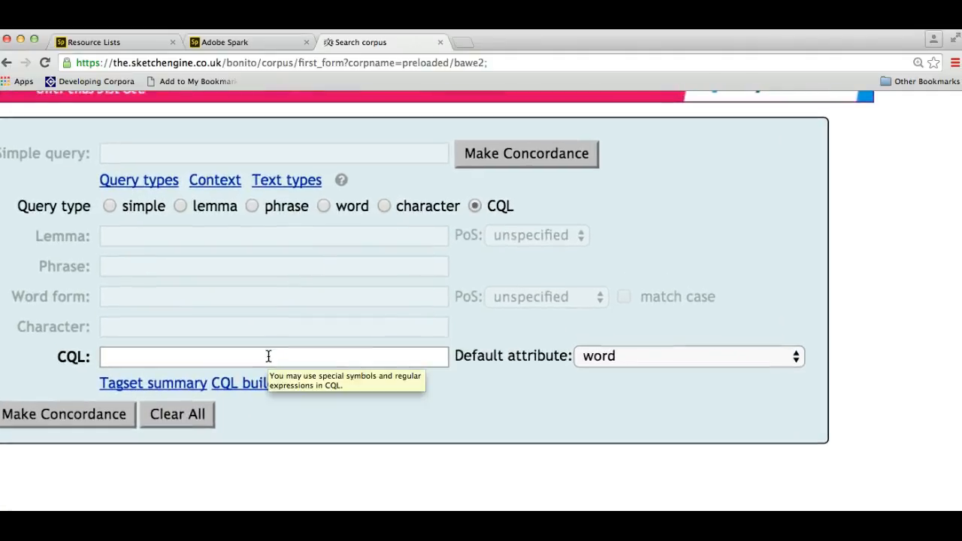
Step: Begin the CQL query with "it|It" "is" to match either capitalisation of the pronoun followed by the verb
left_click(151, 355)
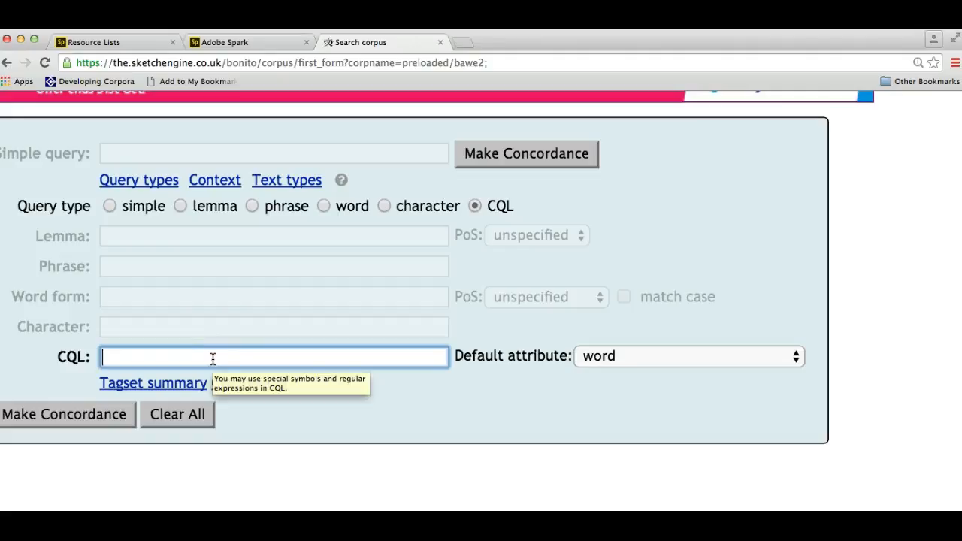
type("\"")
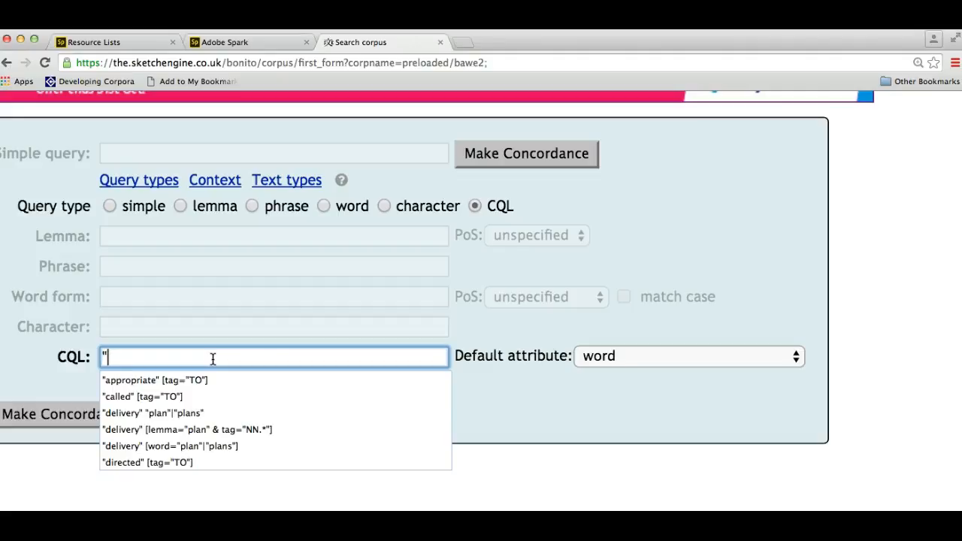
type("it")
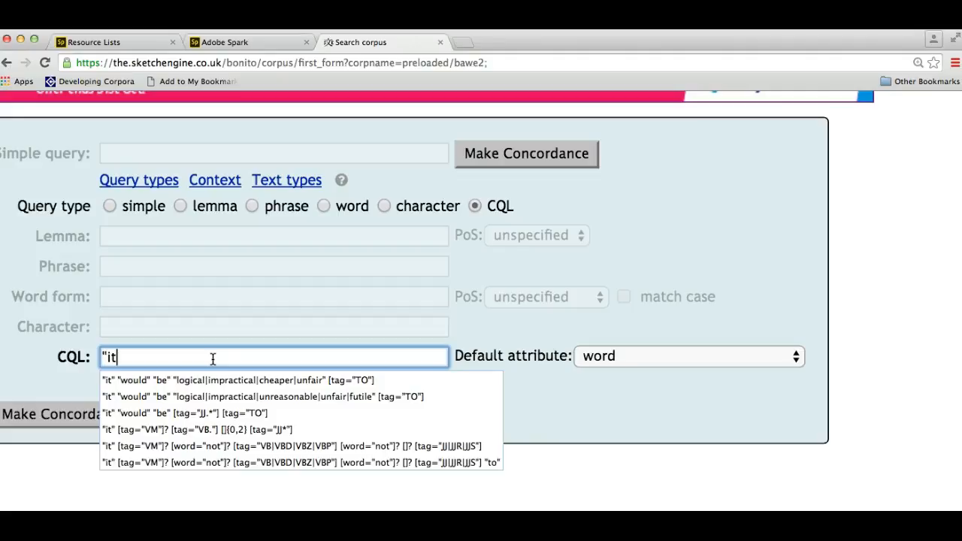
type("|")
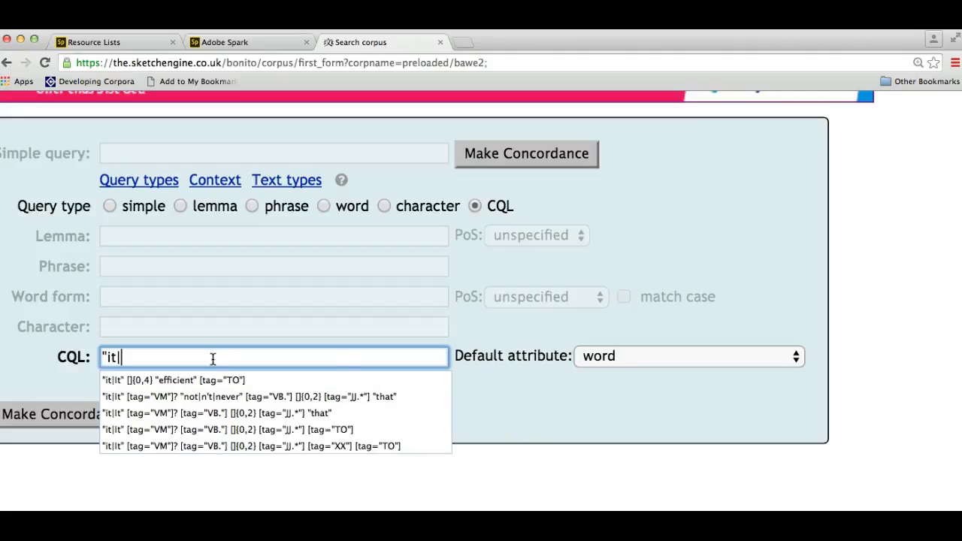
type("It@")
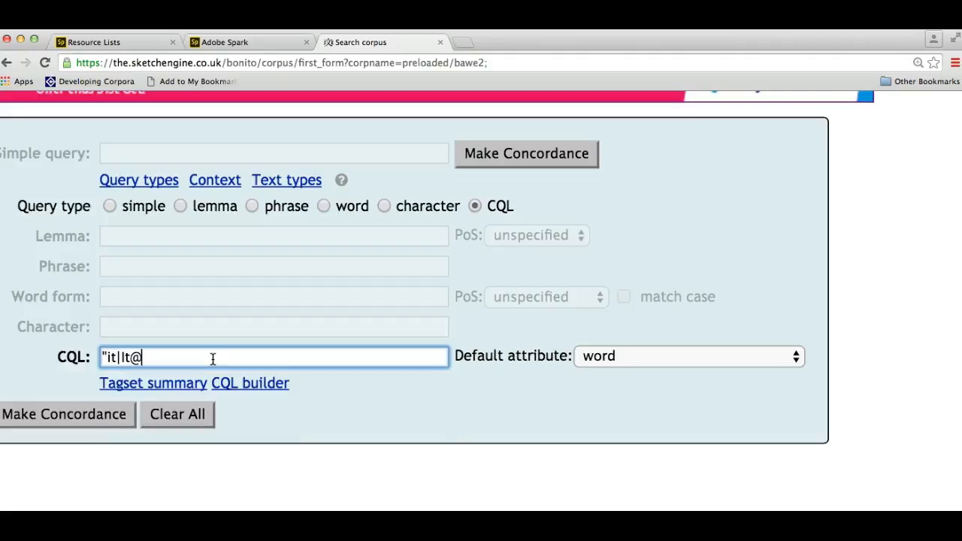
key("BackSpace")
type("\"")
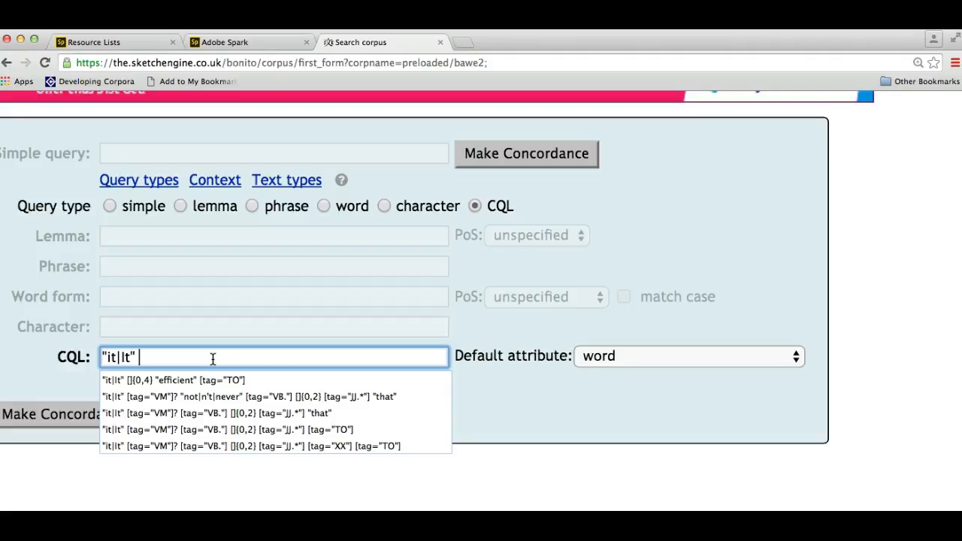
type("\"i")
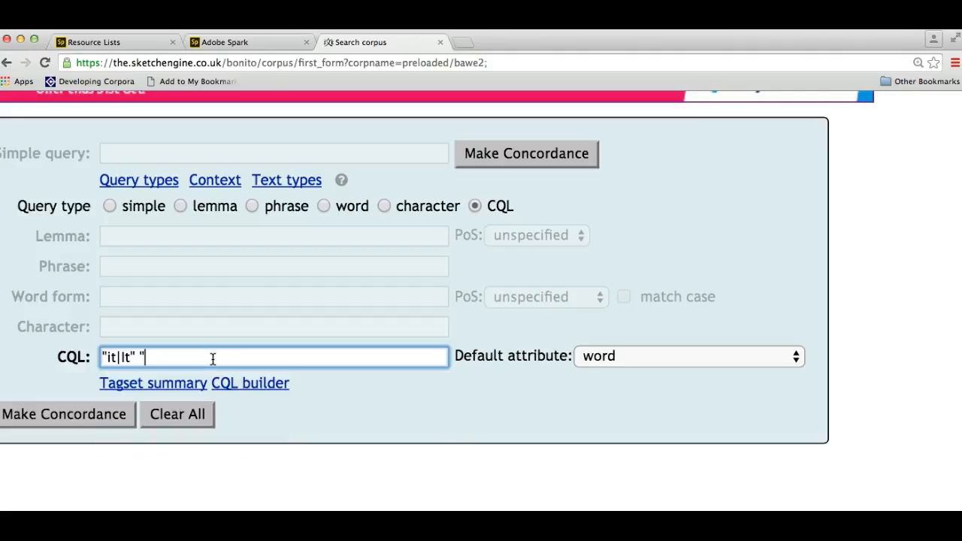
type("s\"")
Step: Complete the CQL query with [tag="JJ.*"] "to" and make the concordance
type("[tag+")
key("BackSpace")
type("=\"")
left_click(212, 356)
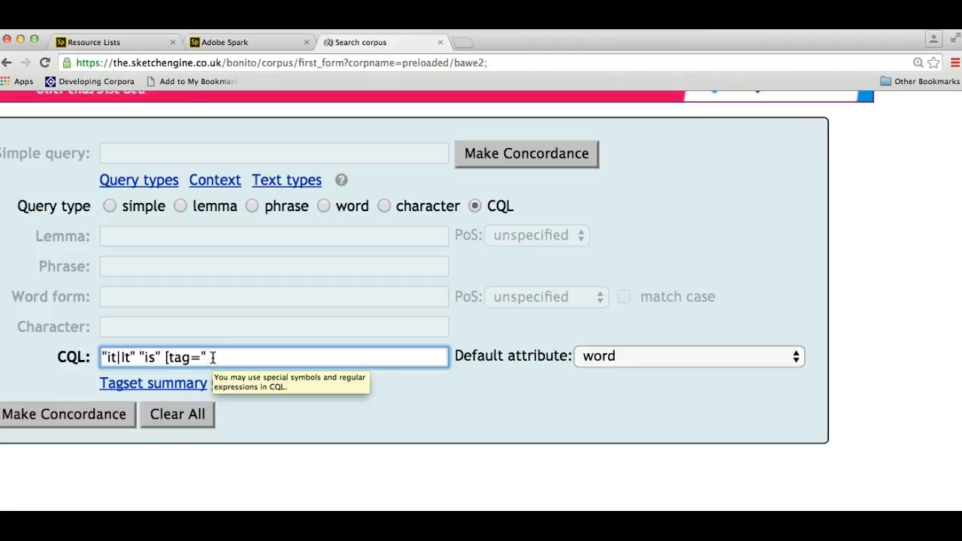
type("J")
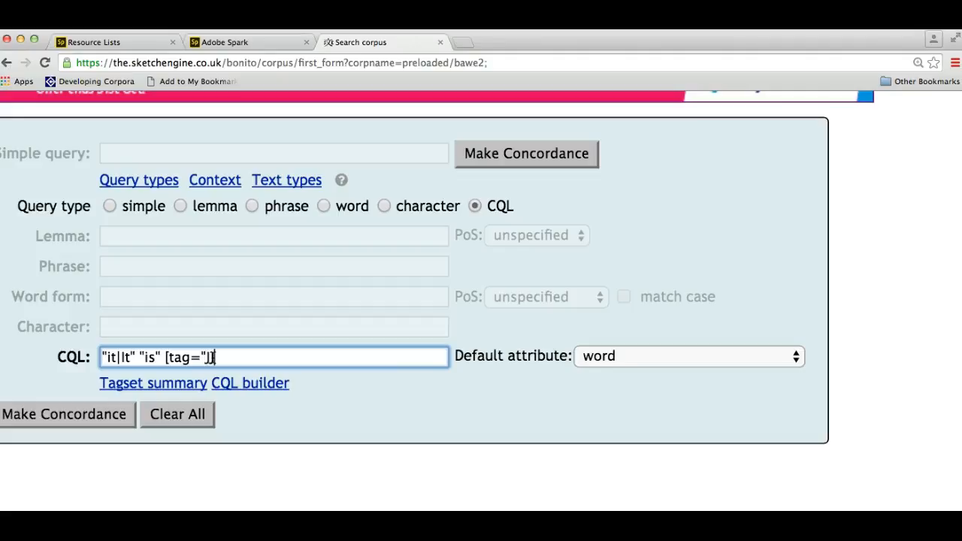
type("J.*\"]")
type("\"to\"")
left_click(71, 419)
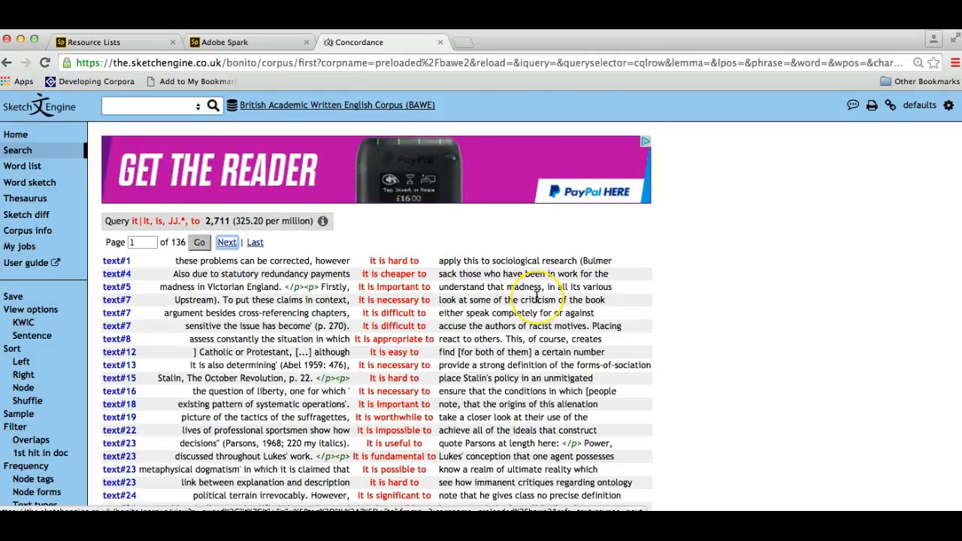
Step: Look over the concordance lines and generate a frequency list of their node forms
scroll(536, 297, "down", 1)
scroll(537, 297, "down", 1)
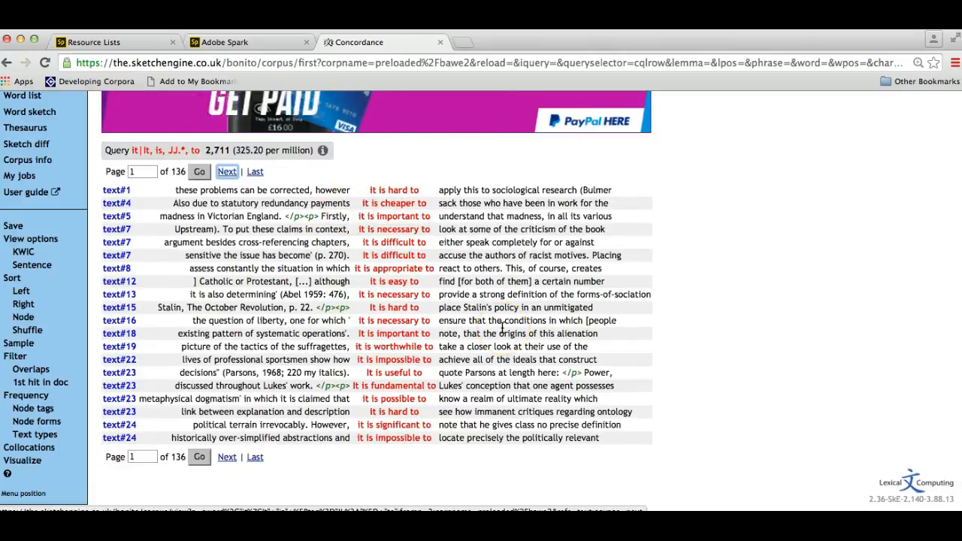
scroll(503, 329, "up", 2)
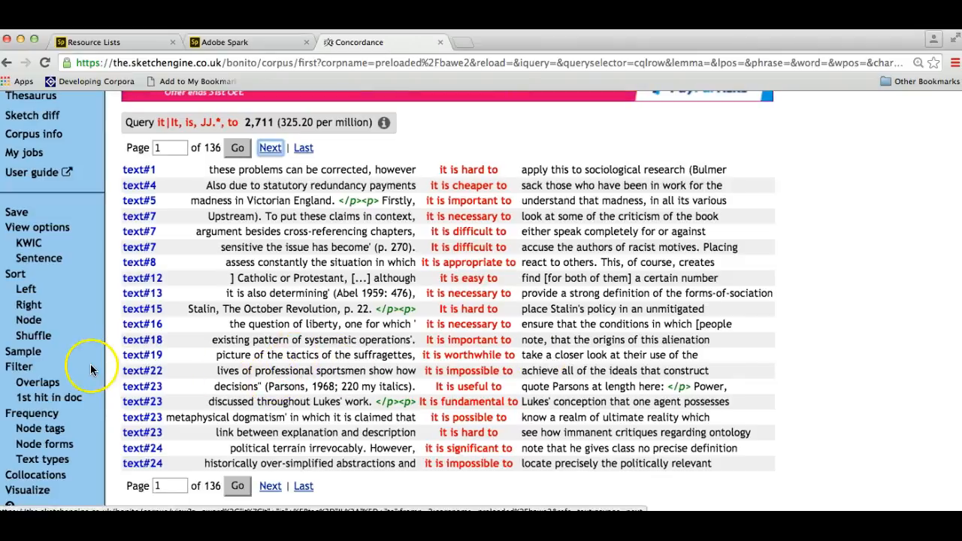
scroll(89, 365, "down", 2)
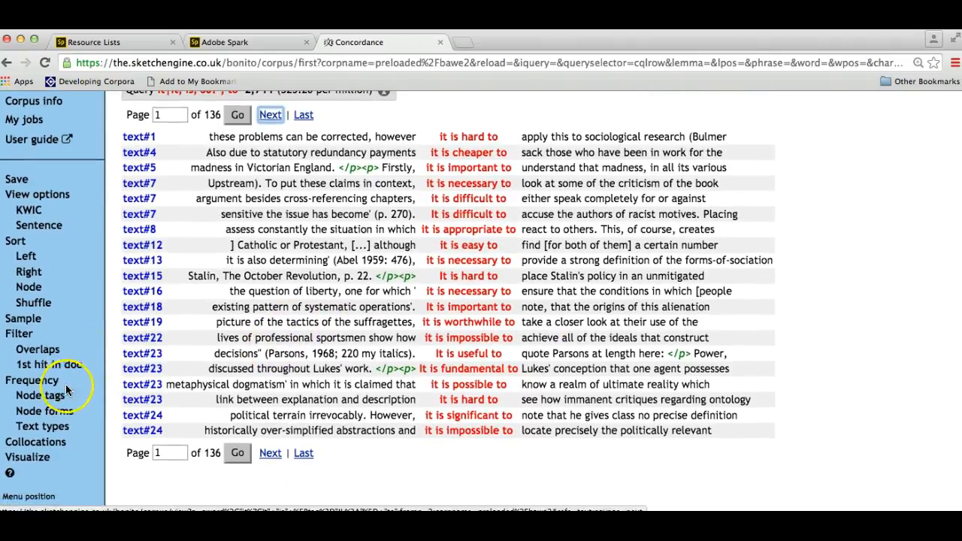
left_click(37, 415)
Step: Examine the frequency list for the most and least common adjectives in the "it is ... to" pattern
scroll(706, 386, "down", 1)
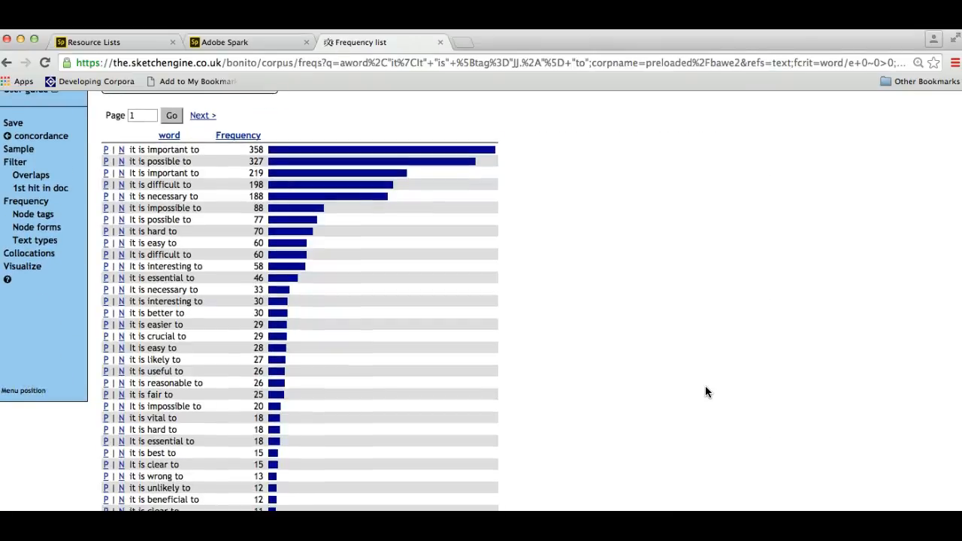
scroll(705, 386, "up", 2)
scroll(705, 386, "left", 2)
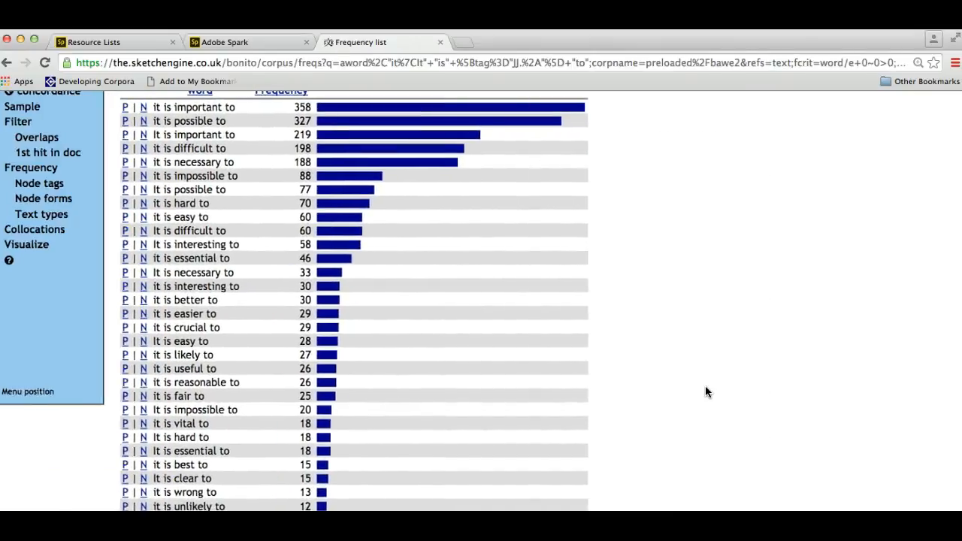
scroll(705, 386, "up", 2)
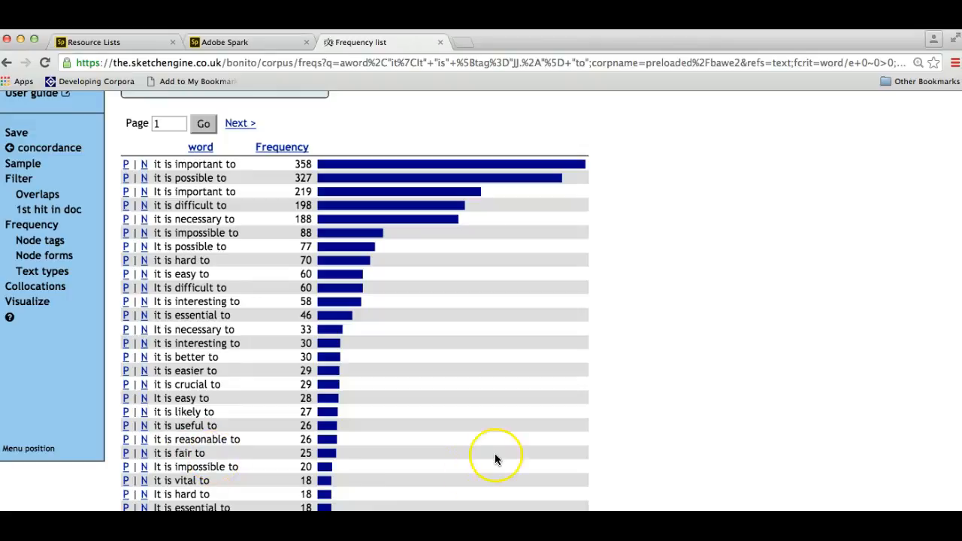
scroll(495, 453, "down", 1)
scroll(495, 453, "down", 10)
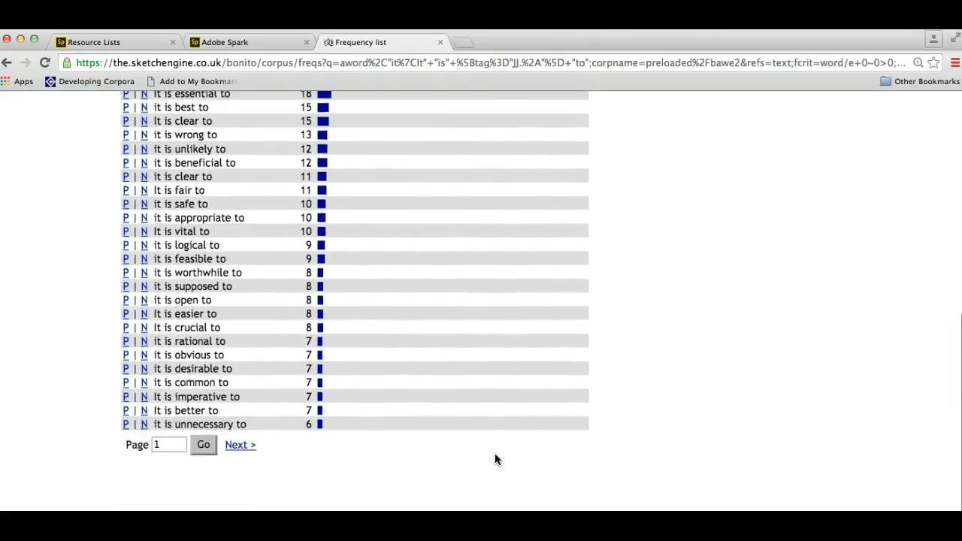
scroll(495, 455, "up", 15)
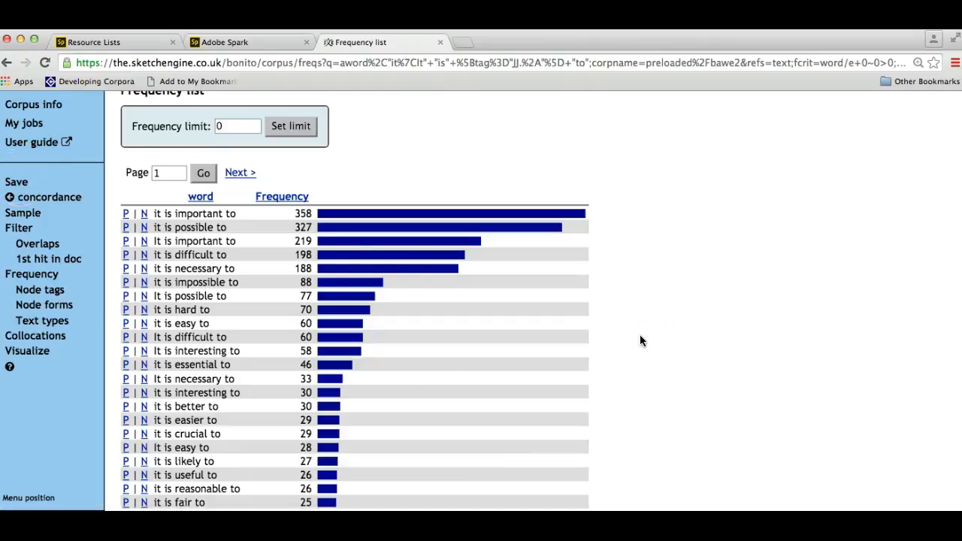
scroll(640, 338, "up", 3)
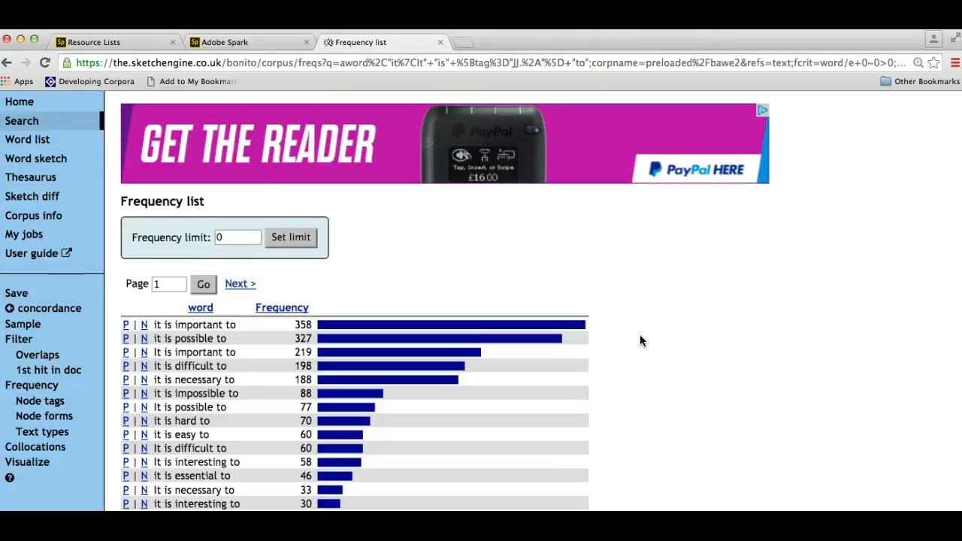
Step: Start a new corpus search and reuse the earlier CQL query "it|It" "is" [tag="JJ.*"] "to"
scroll(635, 369, "down", 5)
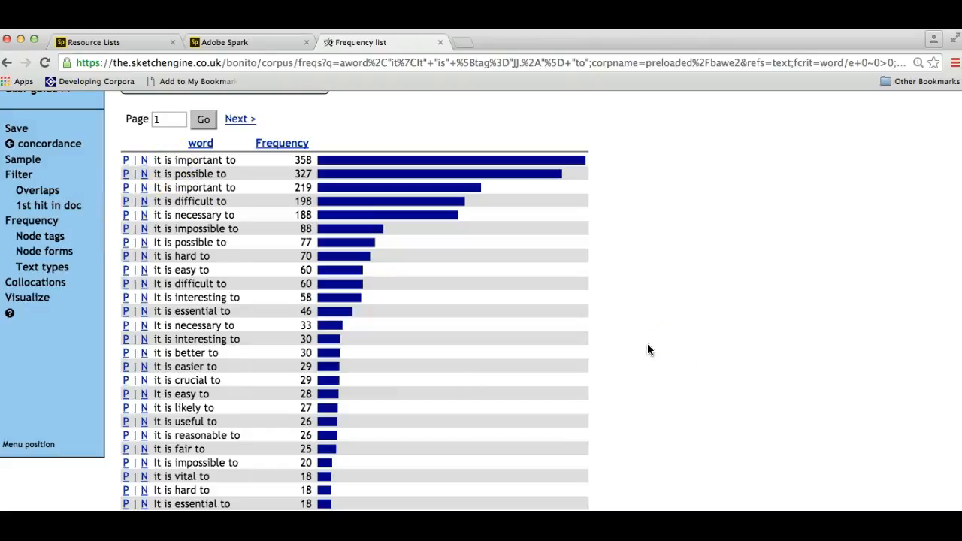
scroll(650, 350, "up", 5)
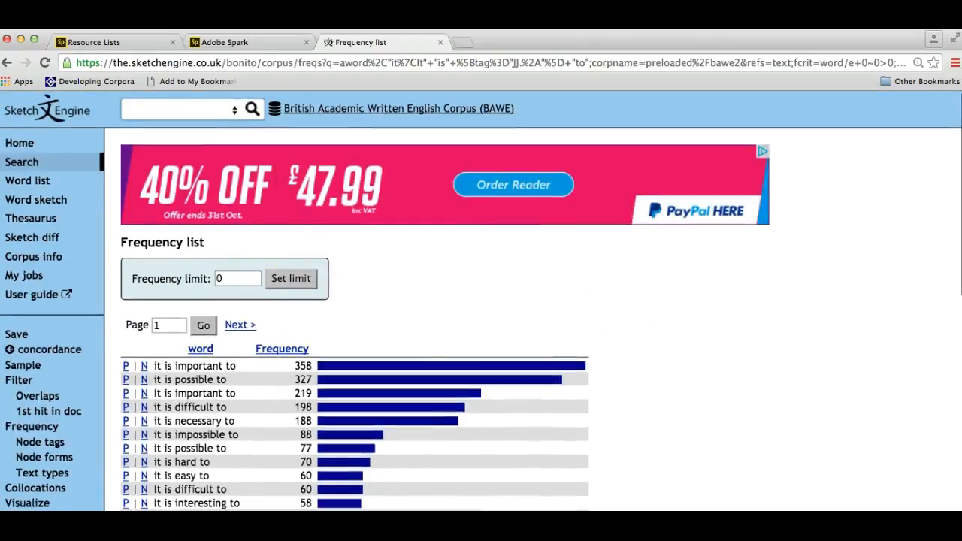
left_click(22, 164)
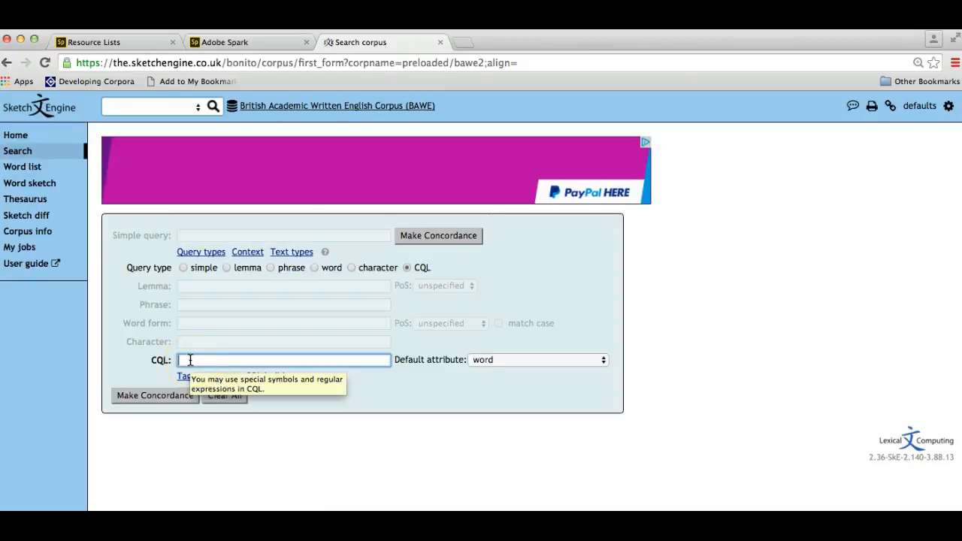
left_click(207, 361)
type("\"I")
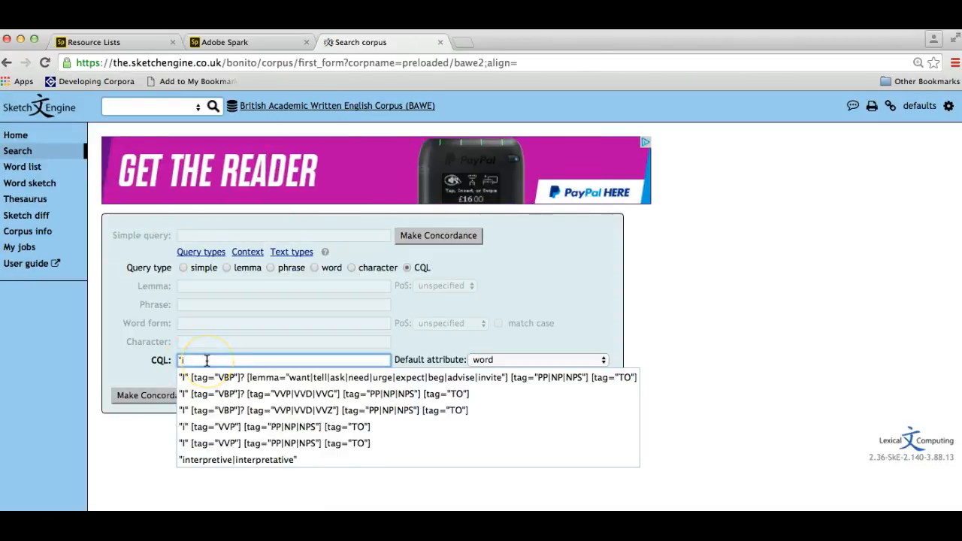
type("t")
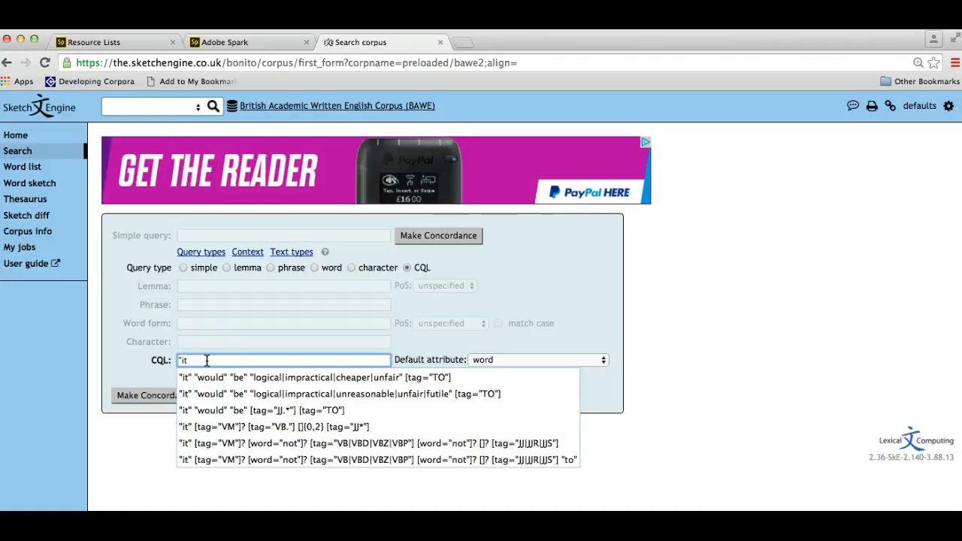
type("|It\"")
key("Down")
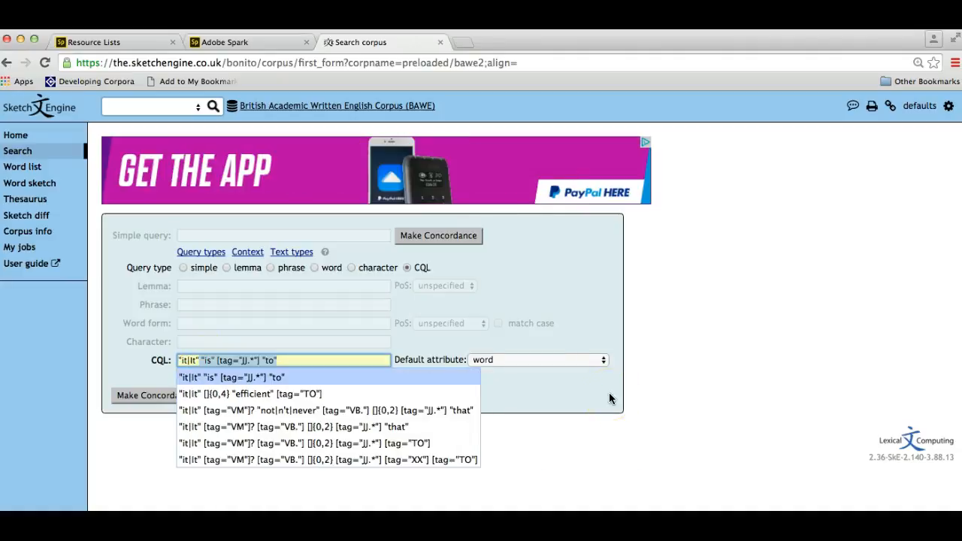
key("Return")
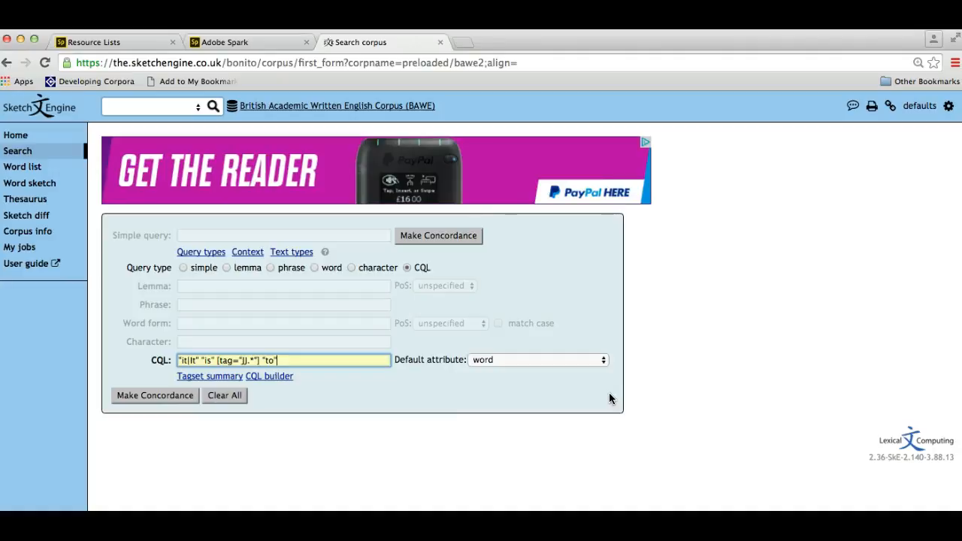
Step: Replace "is" in the CQL query with [tag="VB.*"] to match any form of the verb be
key("super+plus")
key("super+plus")
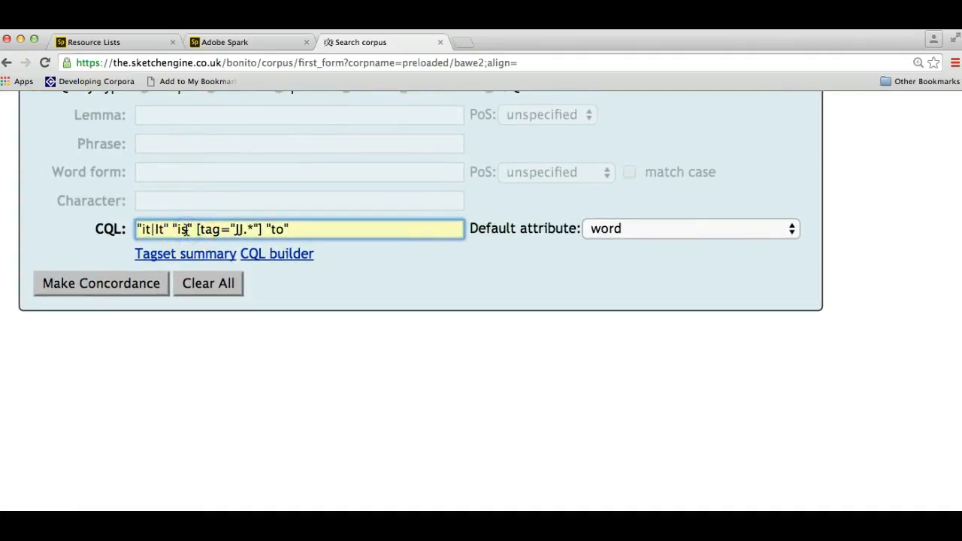
left_click(189, 230)
key("BackSpace")
key("BackSpace")
key("BackSpace")
key("BackSpace")
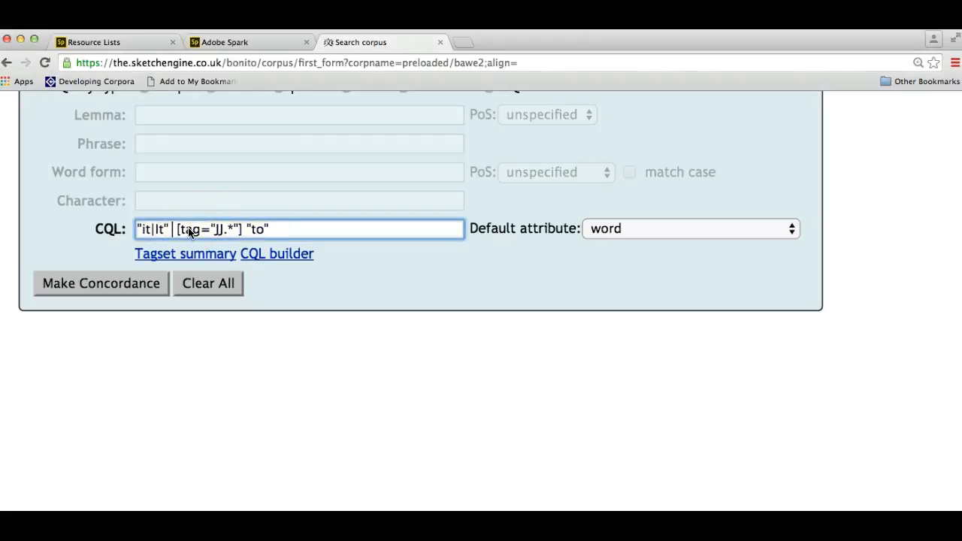
type("[tag")
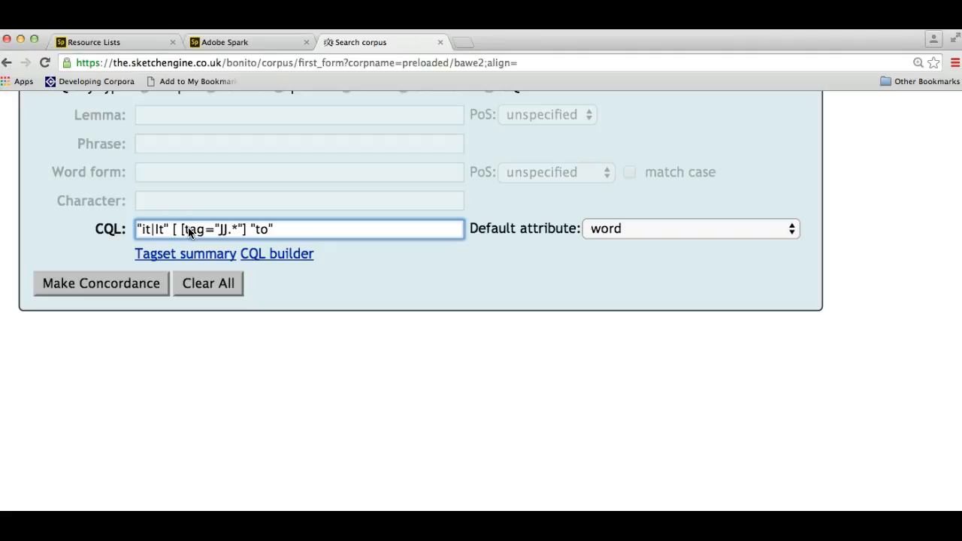
type("=")
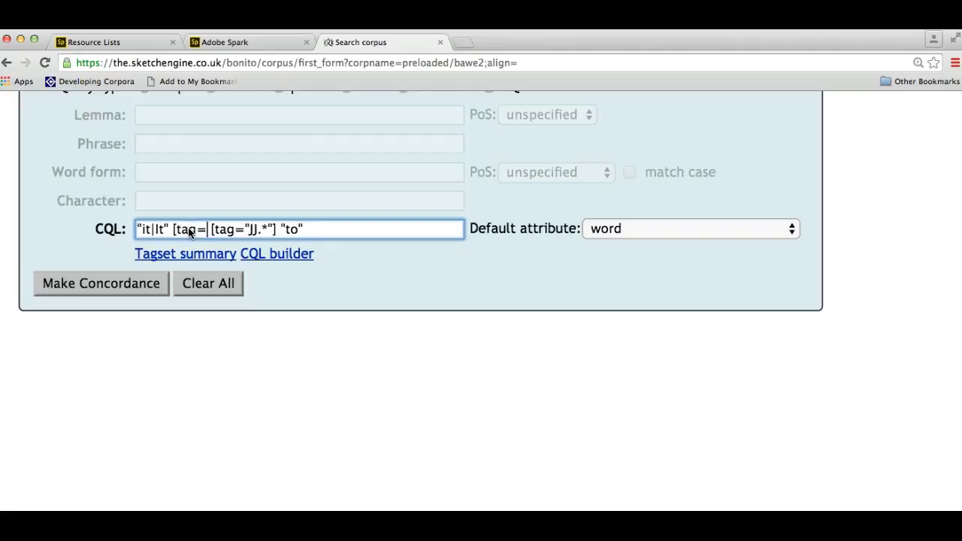
type("VB")
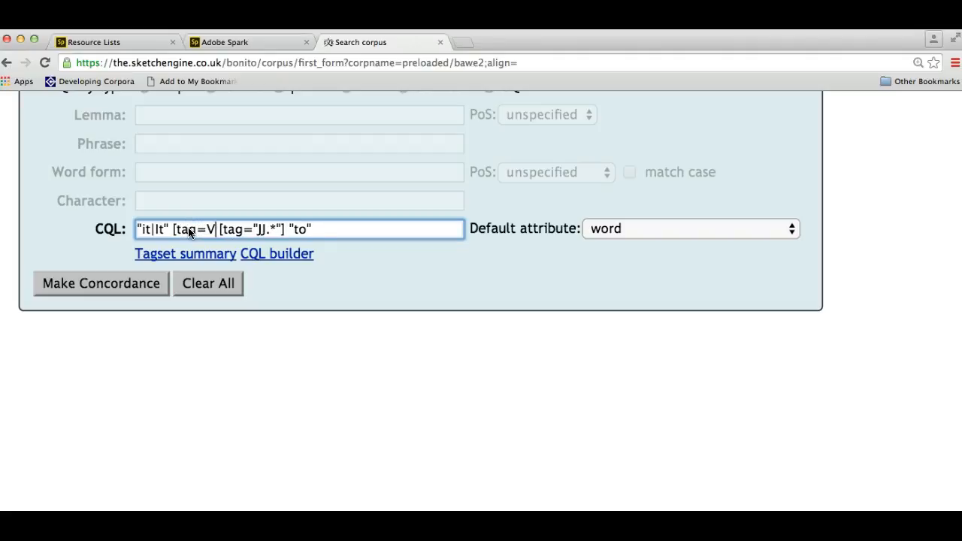
key("Left")
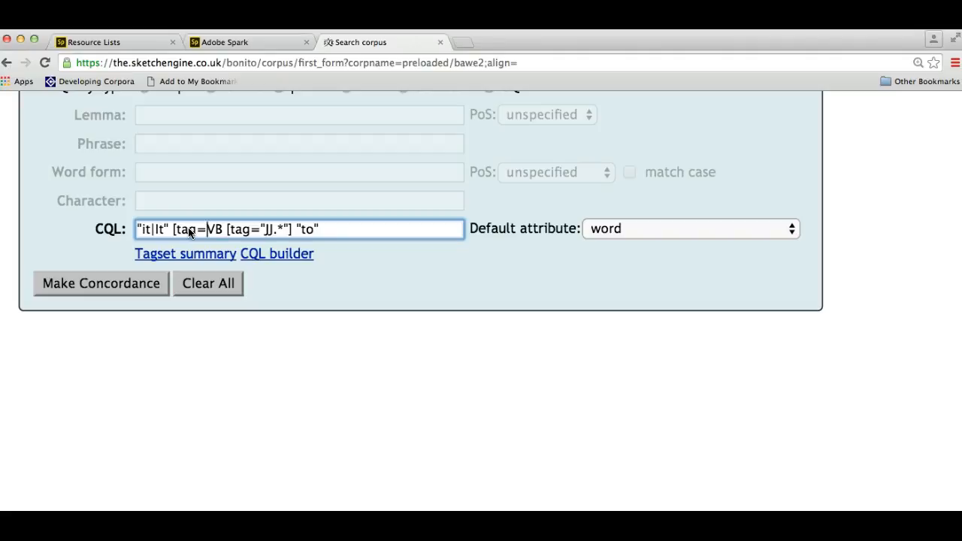
type("\"")
key("Right")
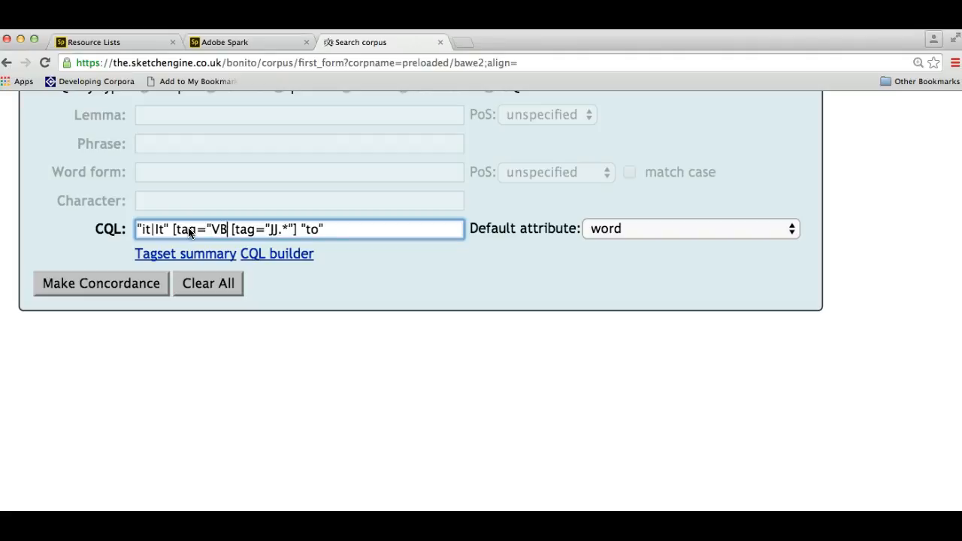
type(".")
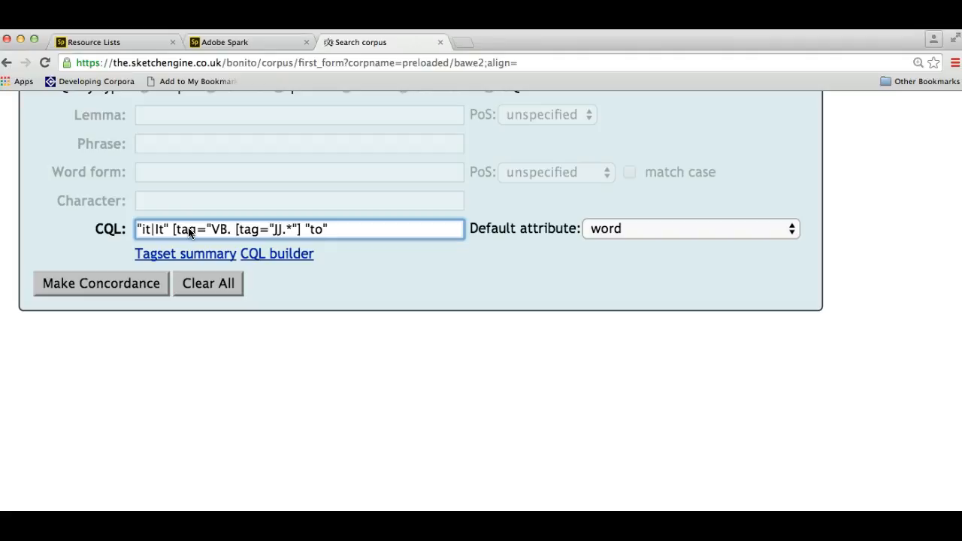
type("*\"")
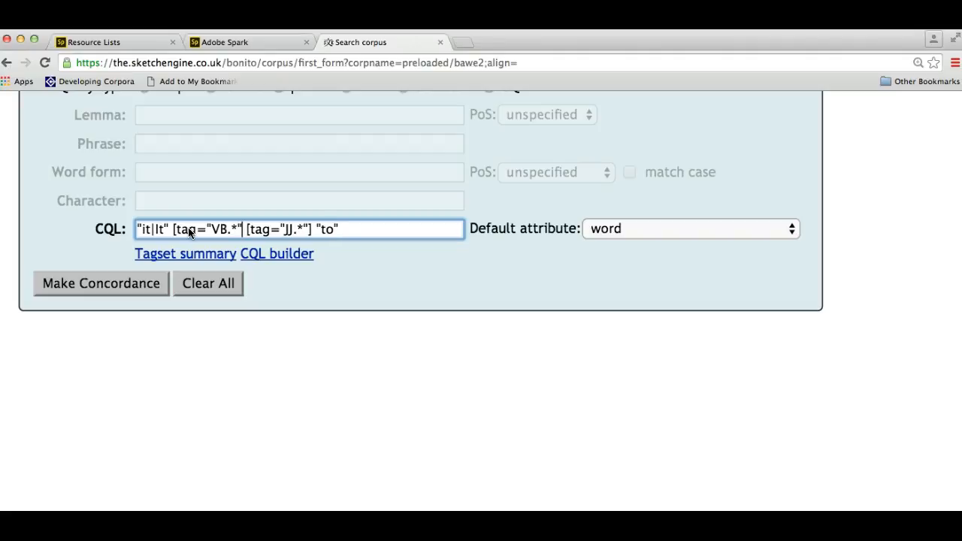
type("]")
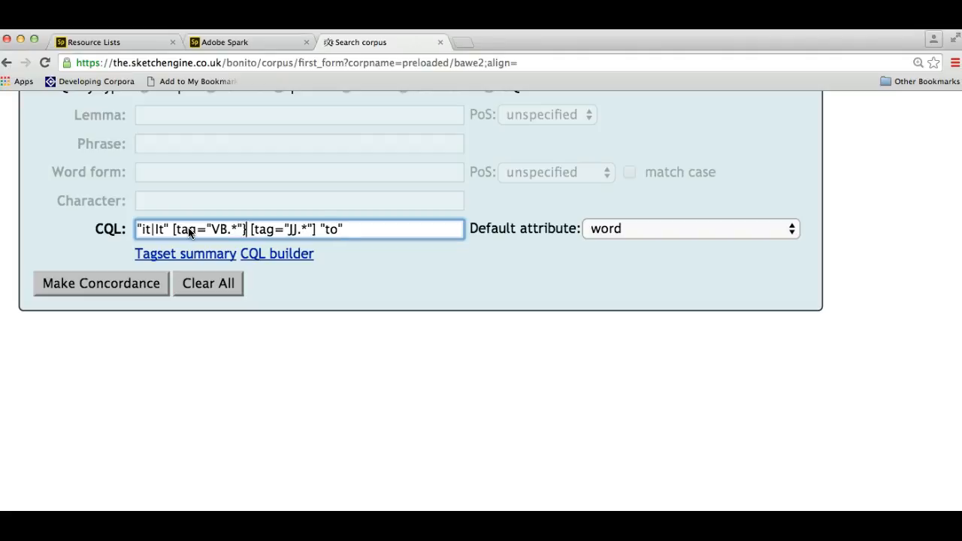
Step: Insert the optional modal verb token [tag="VM"]? before [tag="VB.*"] in the CQL query
key("Left")
key("Left")
key("Left")
key("Left")
key("Left")
key("Left")
key("Left")
key("Left")
key("Left")
key("Left")
key("Left")
key("Left")
type("[")
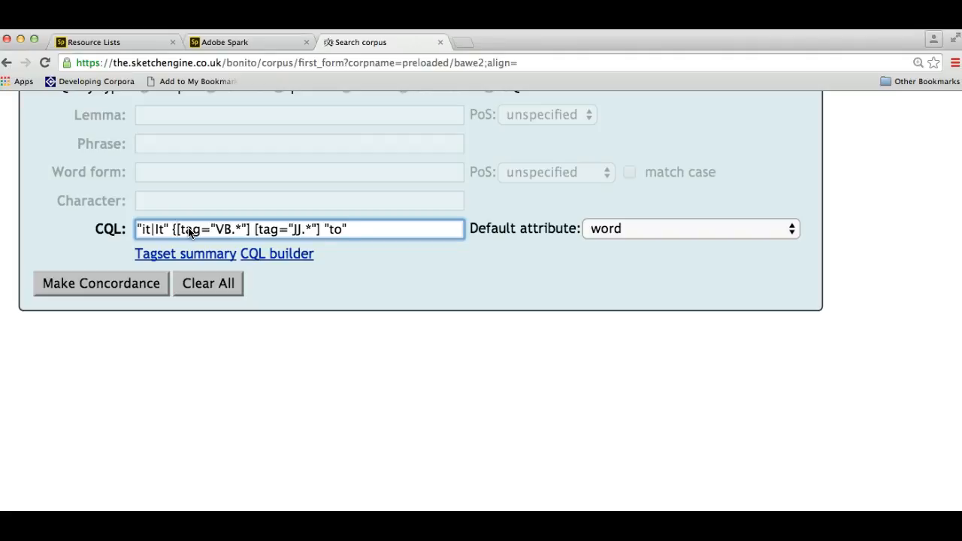
type("tag=")
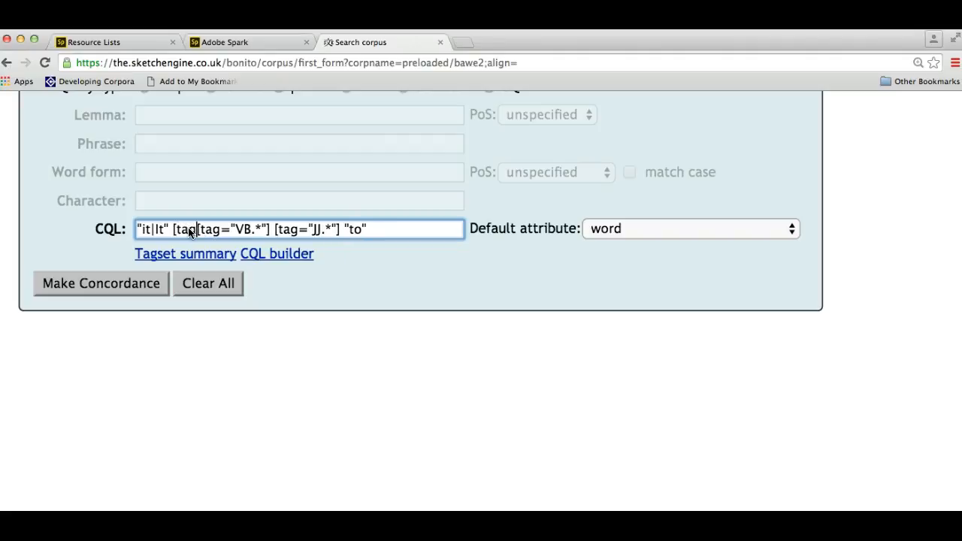
type("\"")
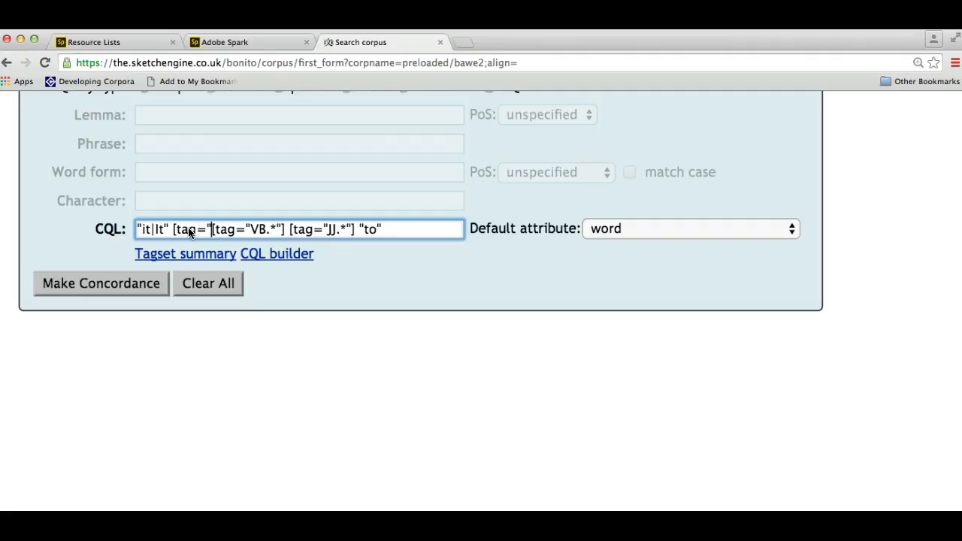
type("VM")
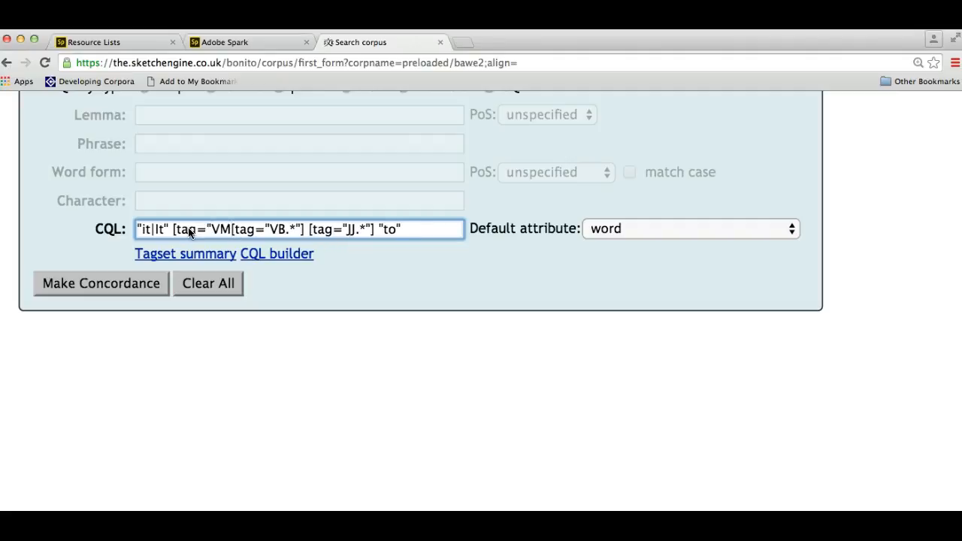
type("\"]")
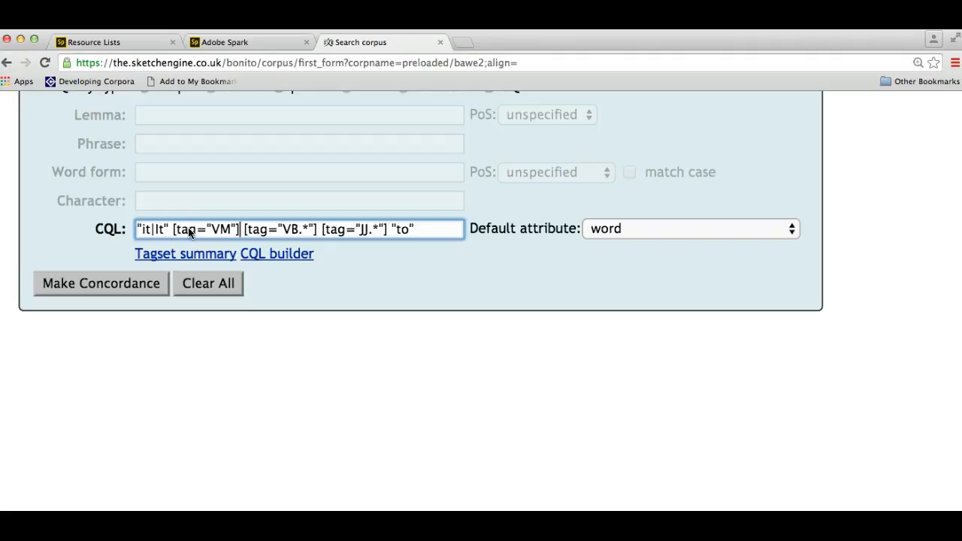
type("?")
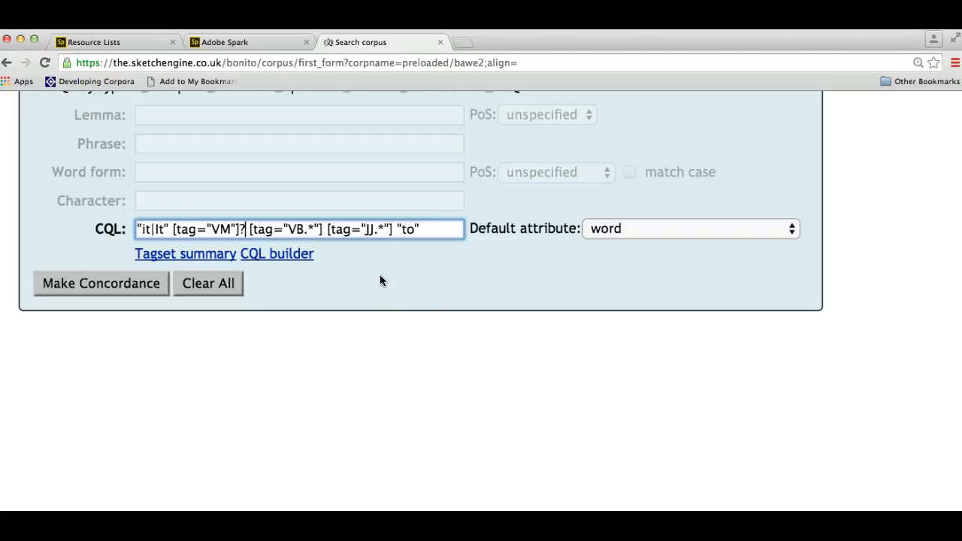
Step: Make the concordance for the expanded query and look over its lines for modal verbs before be
left_click(112, 286)
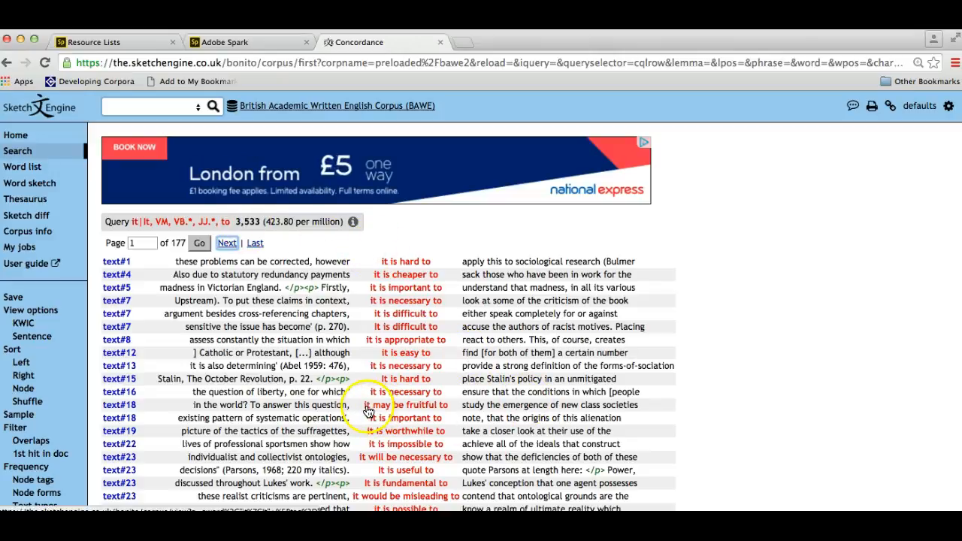
scroll(557, 402, "down", 1)
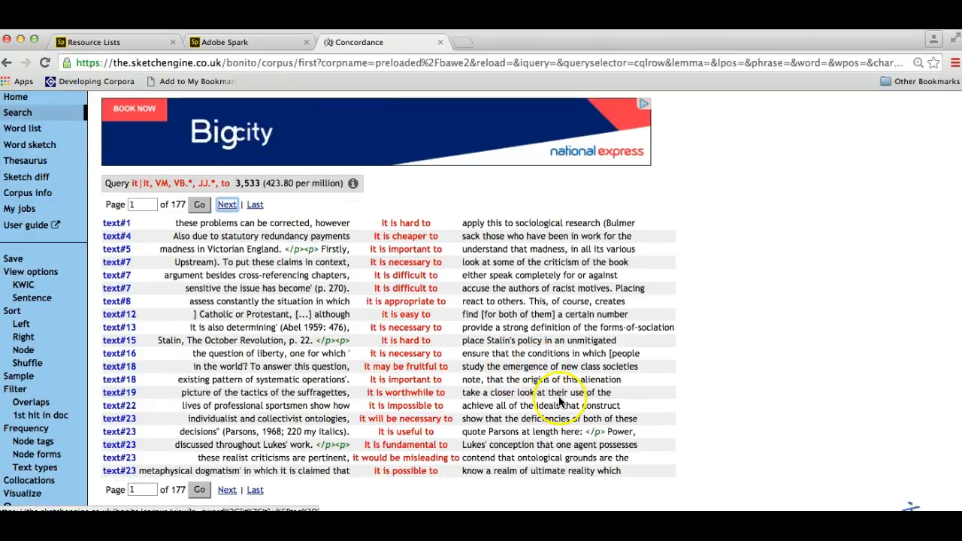
scroll(561, 402, "up", 2)
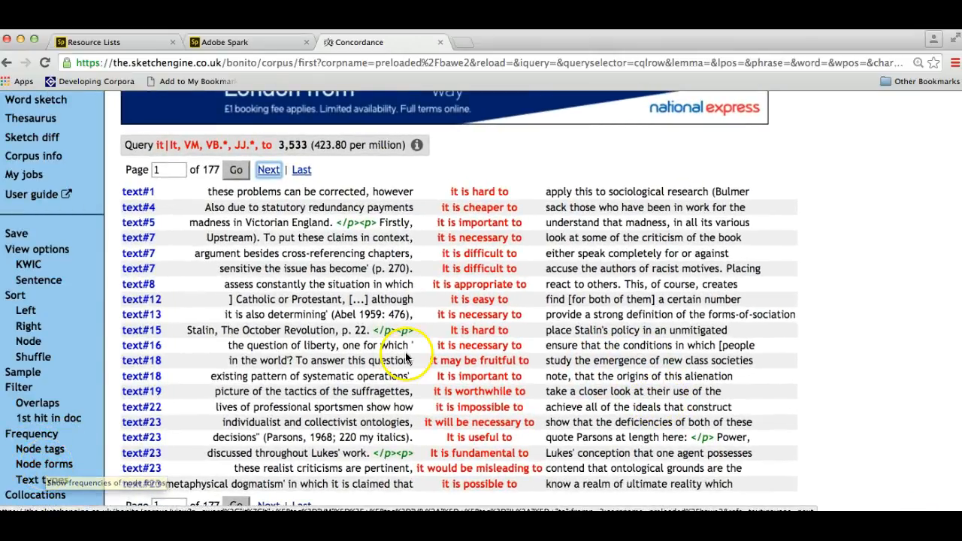
scroll(602, 323, "down", 2)
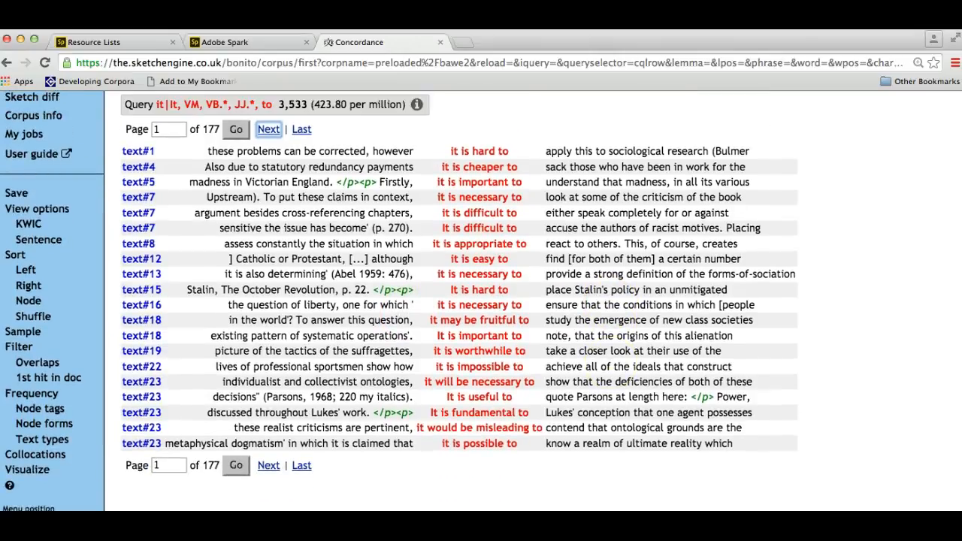